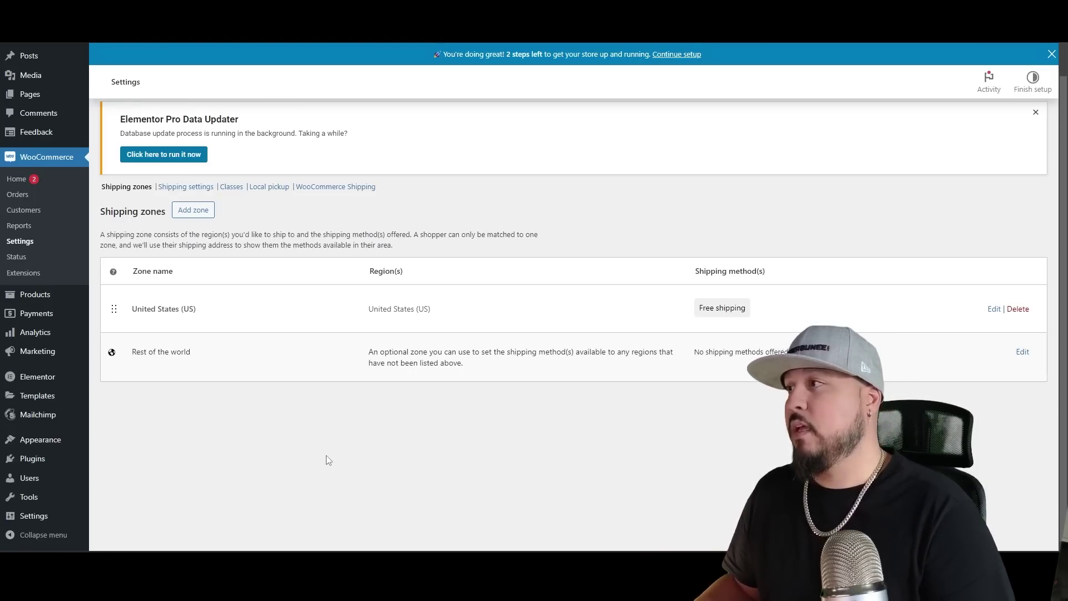
# - Go to the installed Plugins list from the WooCommerce Shipping zones page
pyautogui.click(26, 462)
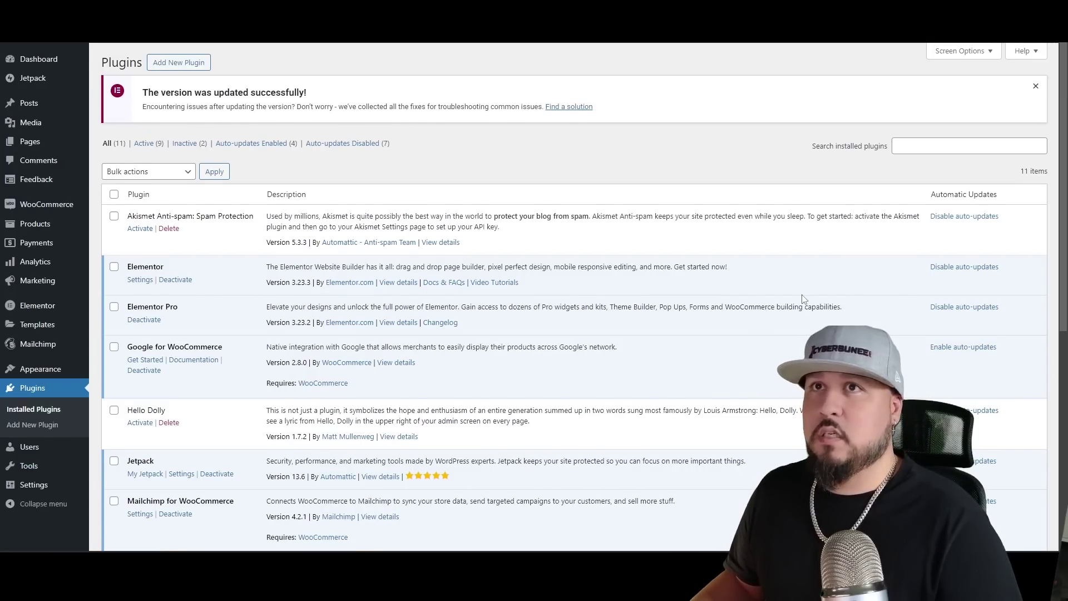
# - Search the plugin directory for 'usps simple' on the Add Plugins page
pyautogui.click(197, 63)
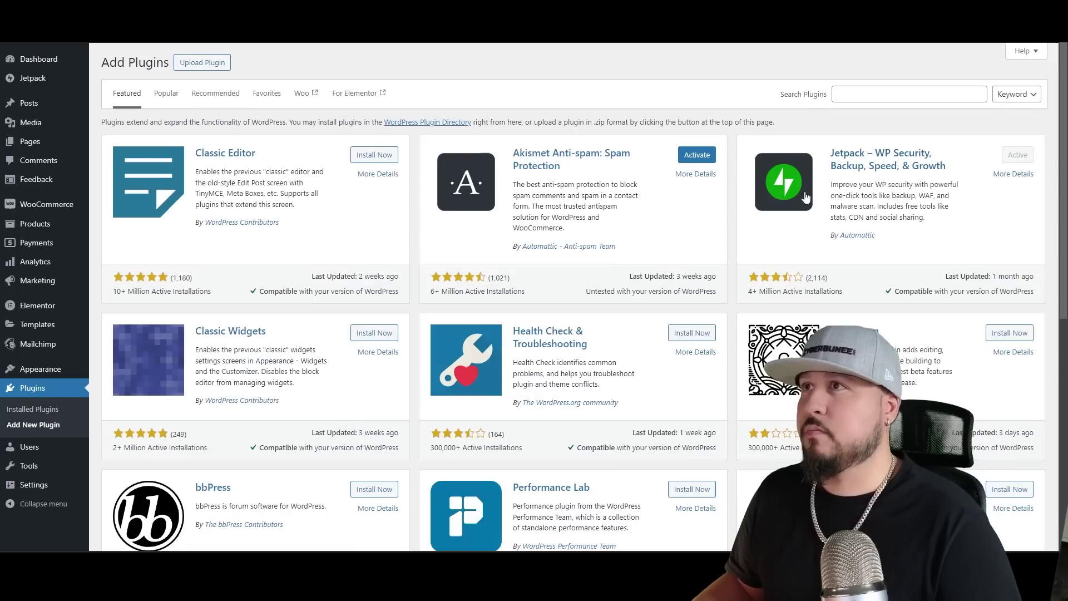
pyautogui.click(870, 94)
pyautogui.write('us')
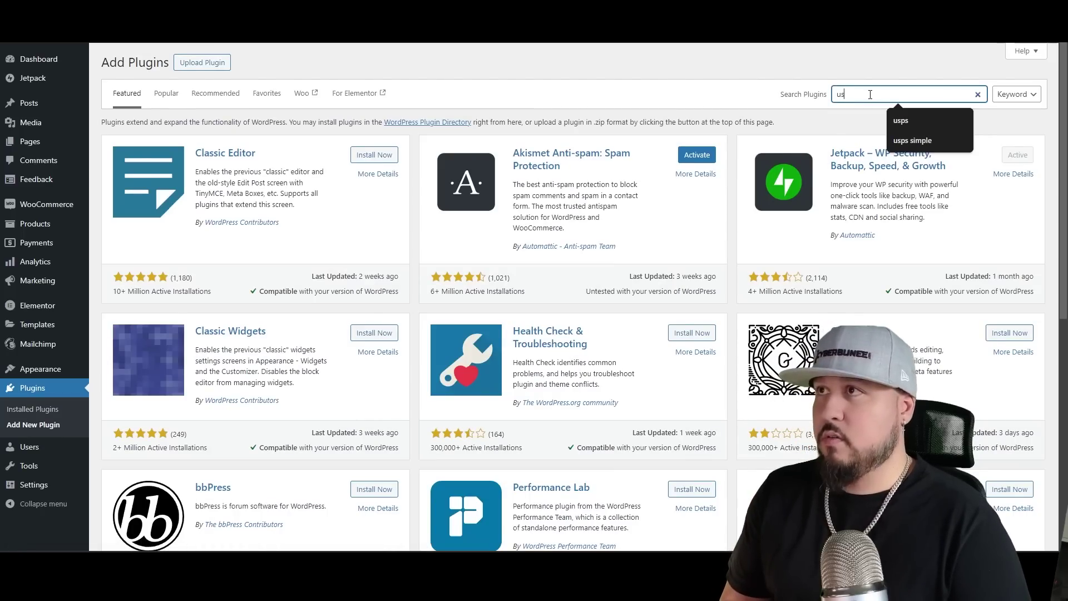
pyautogui.write('ps simple')
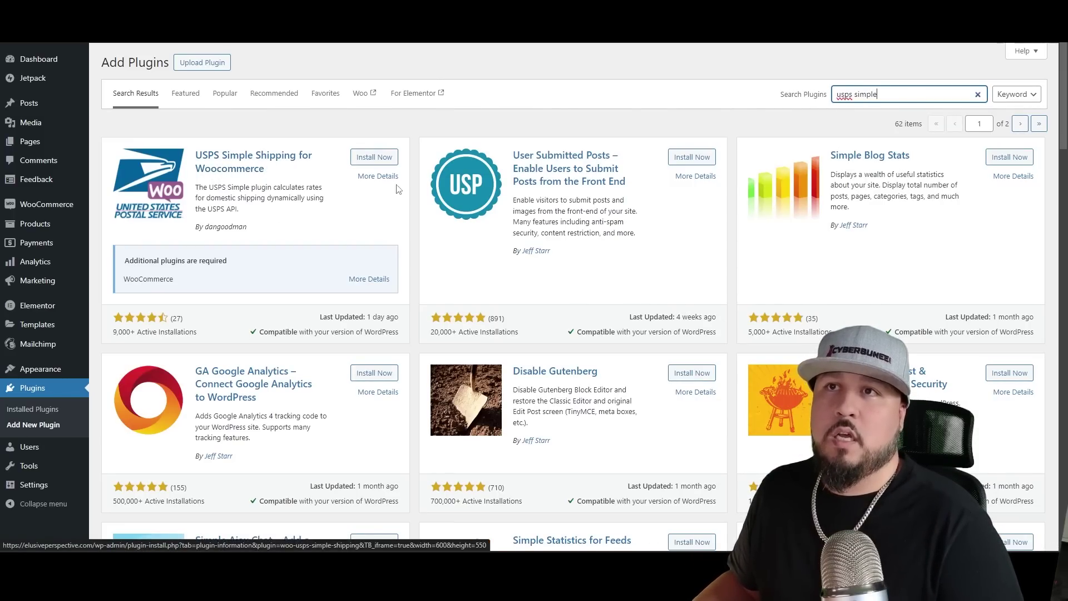
# - Install and activate USPS Simple Shipping for Woocommerce, then open its settings
pyautogui.click(374, 157)
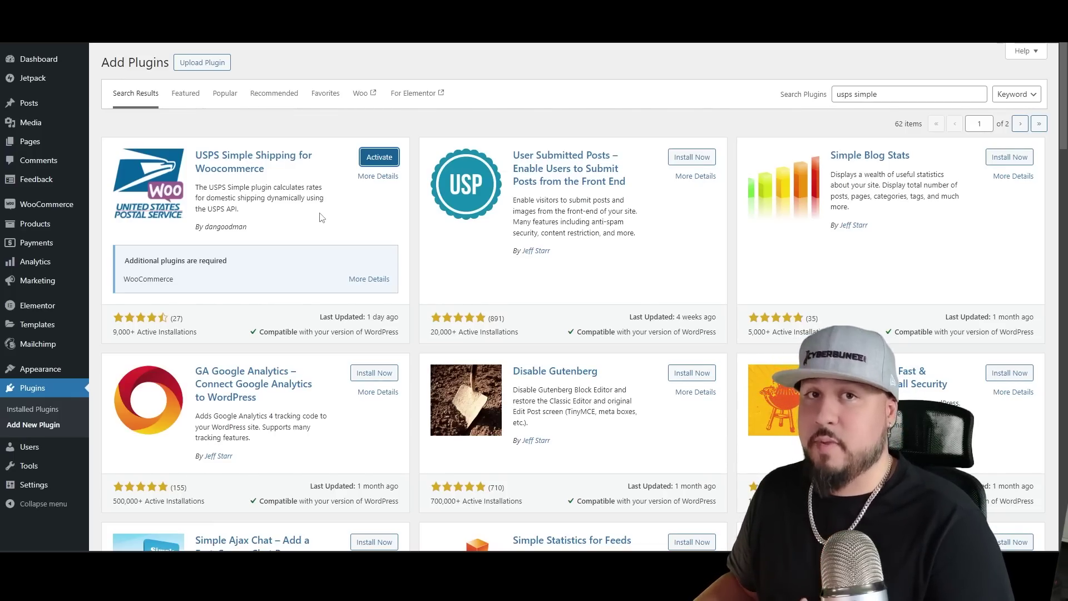
pyautogui.click(378, 157)
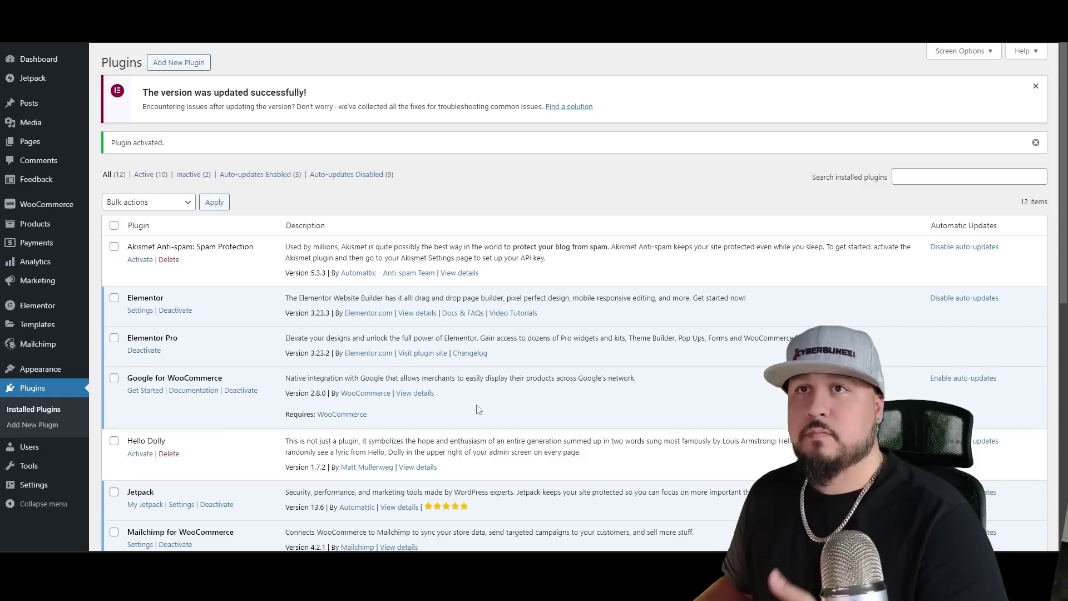
pyautogui.scroll(-3, 479, 410)
pyautogui.scroll(-2, 426, 392)
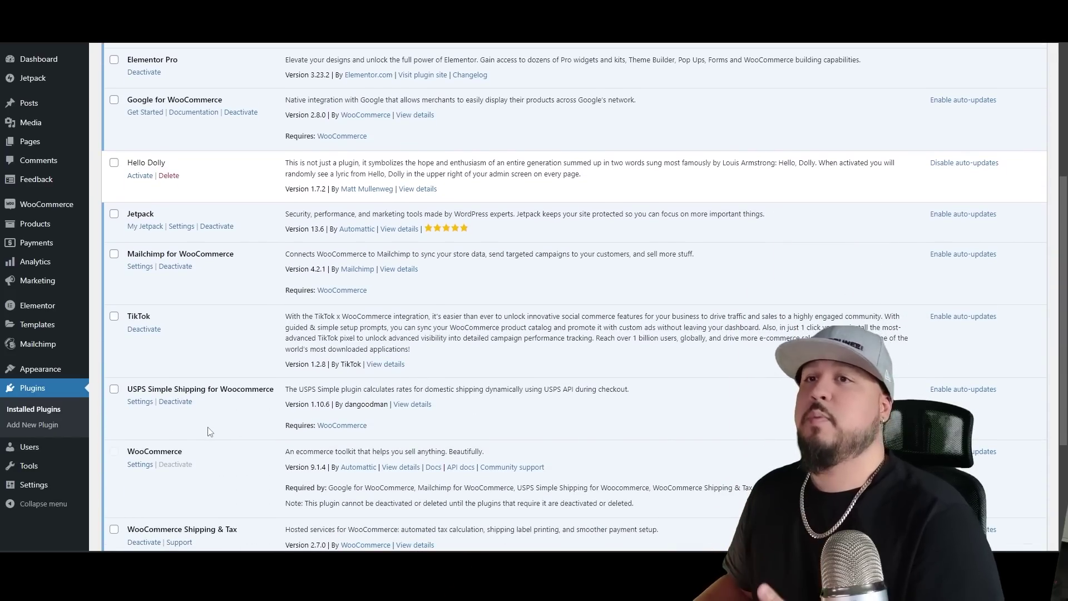
pyautogui.click(139, 405)
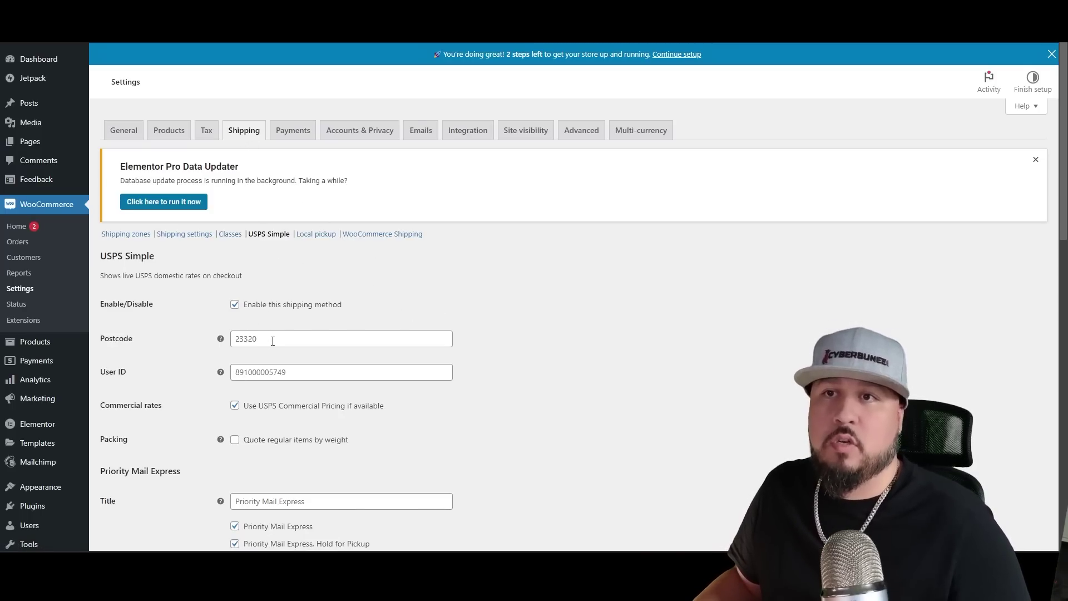
# - Review the USPS mail services and uncheck Priority Mail Express Hold for Pickup
pyautogui.scroll(-1, 315, 351)
pyautogui.scroll(-1, 330, 351)
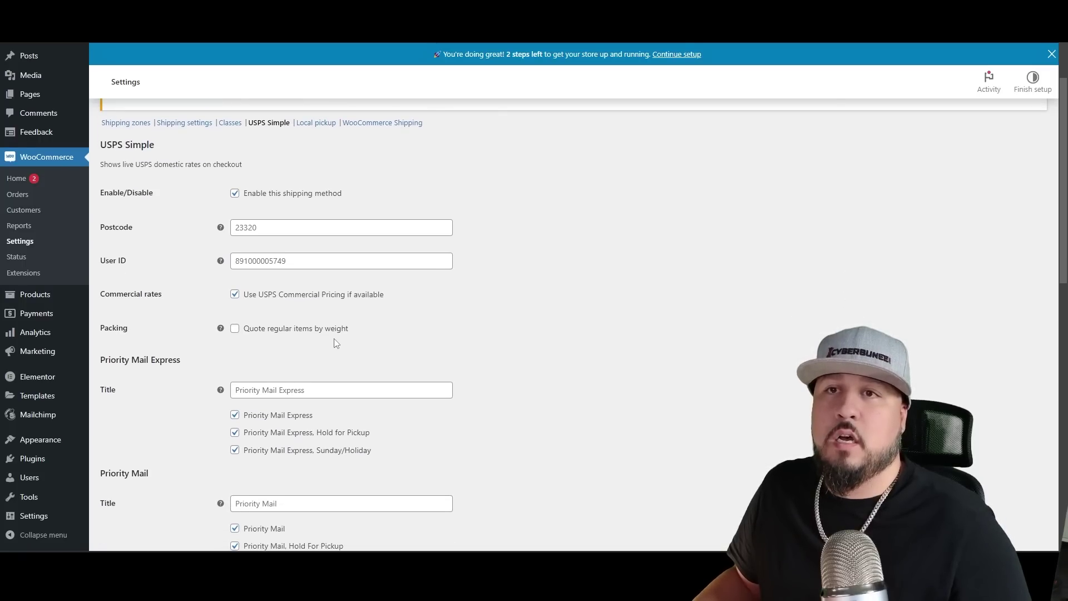
pyautogui.scroll(-2, 334, 343)
pyautogui.scroll(-2, 335, 344)
pyautogui.scroll(-3, 337, 345)
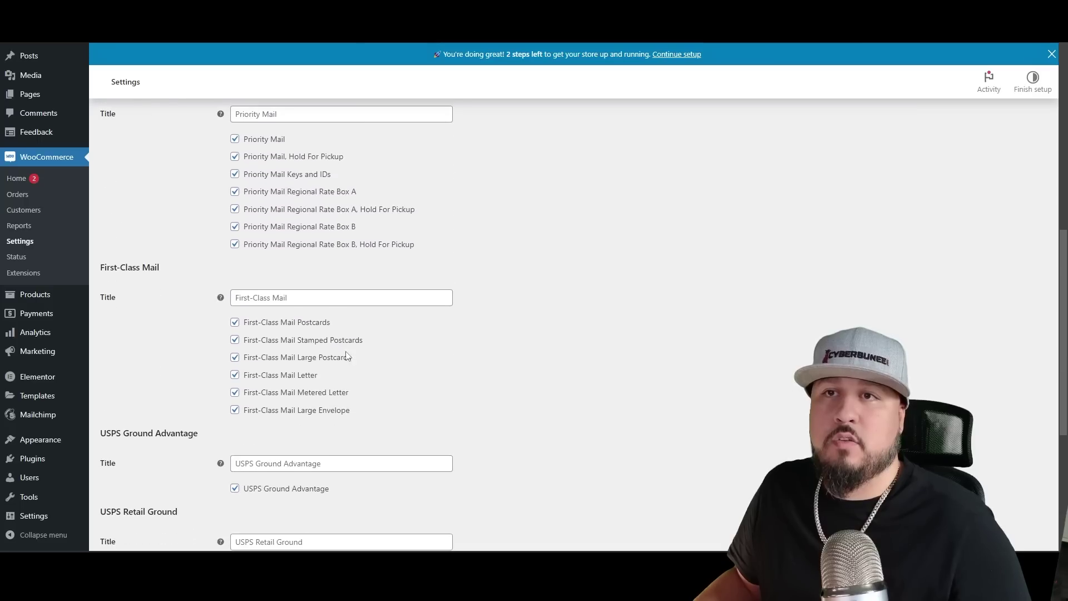
pyautogui.scroll(1, 392, 379)
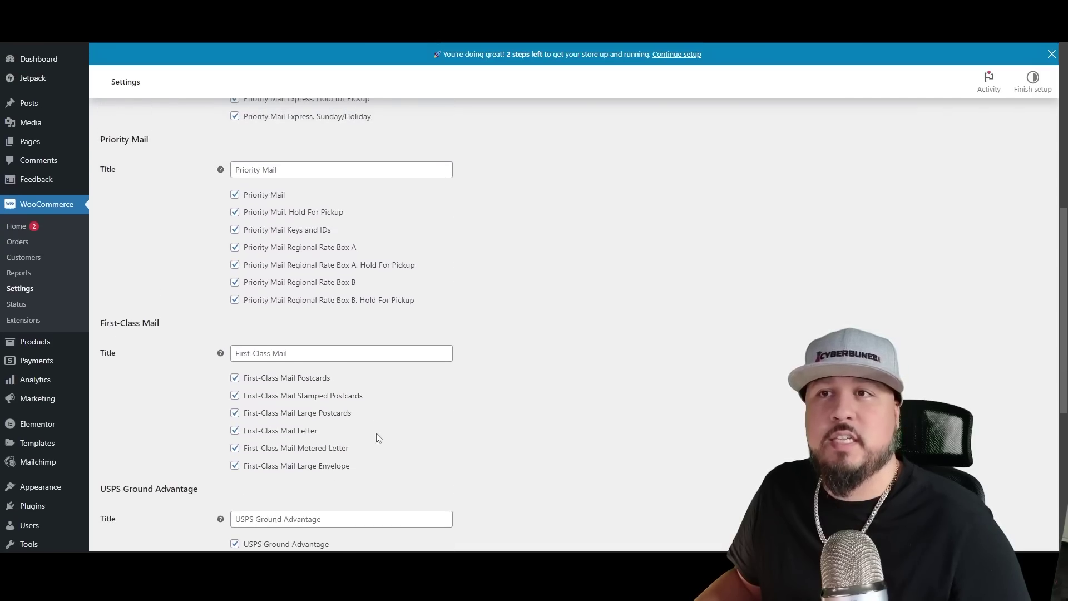
pyautogui.scroll(2, 362, 368)
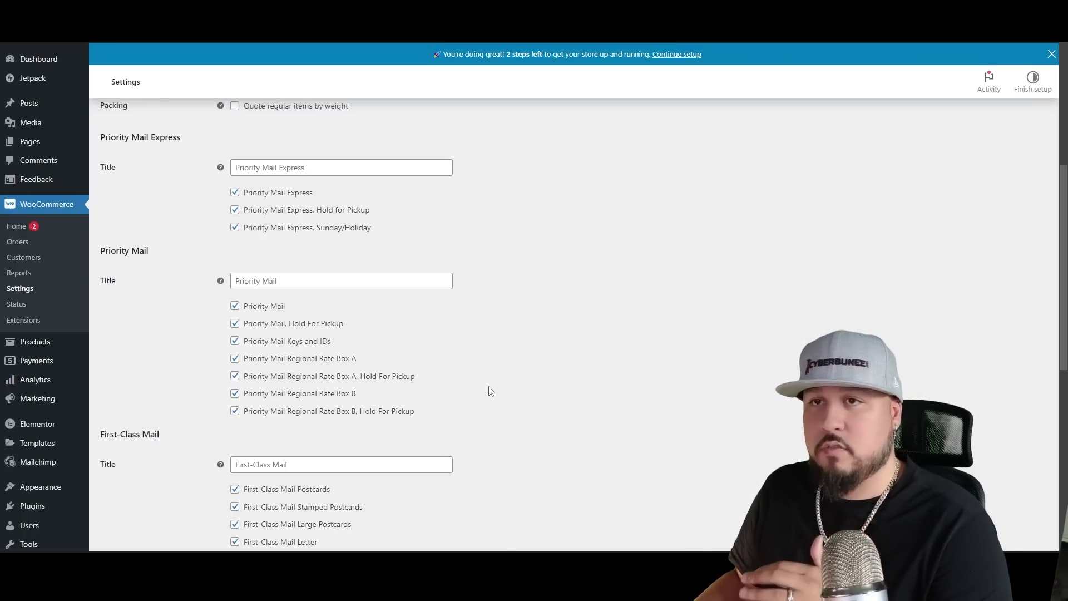
pyautogui.scroll(-4, 263, 295)
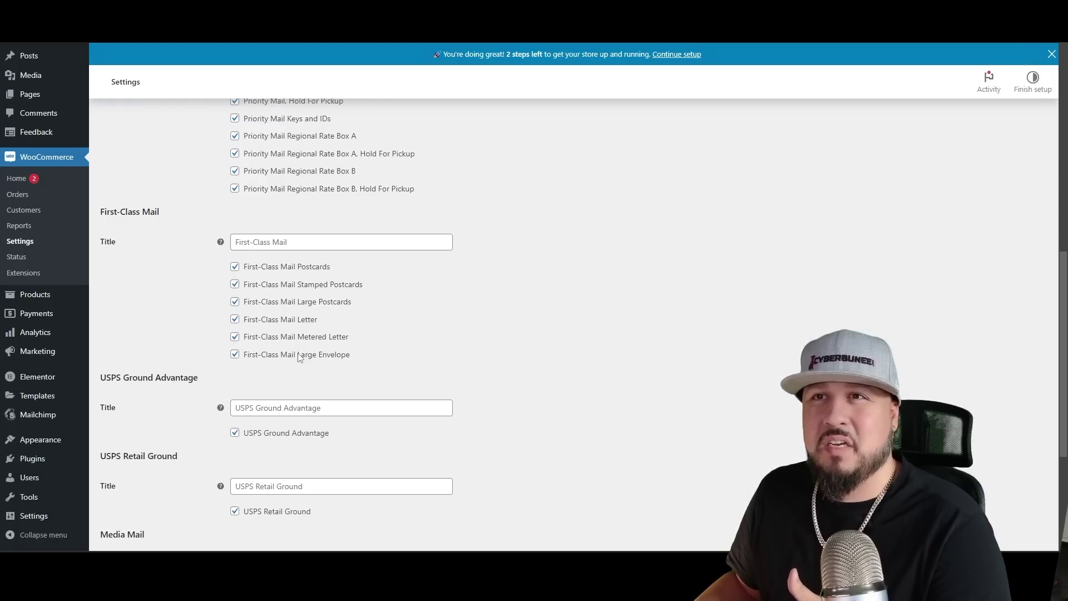
pyautogui.scroll(4, 295, 355)
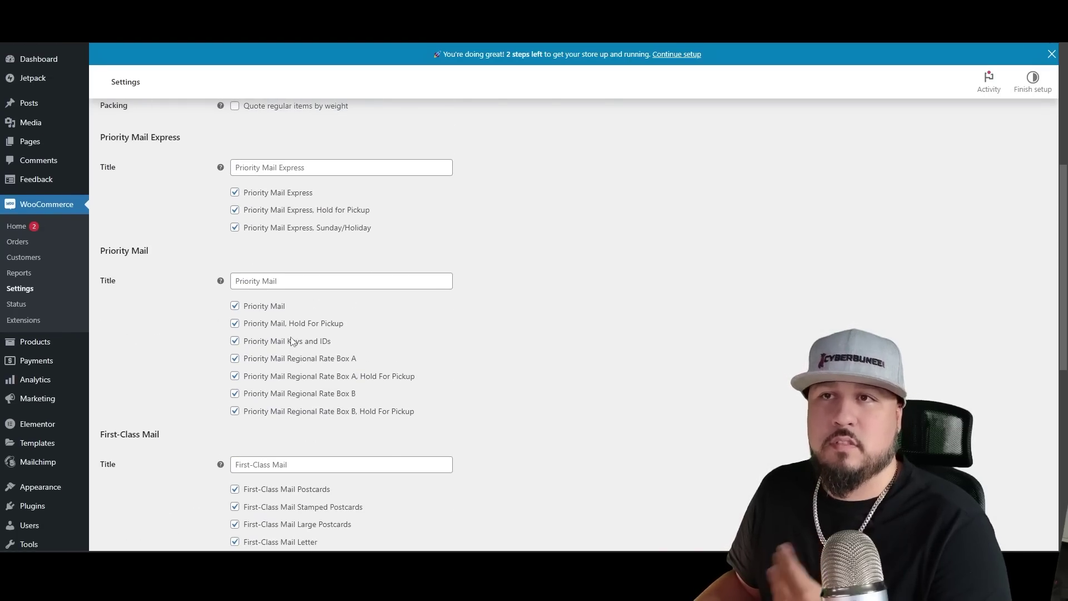
pyautogui.scroll(2, 271, 351)
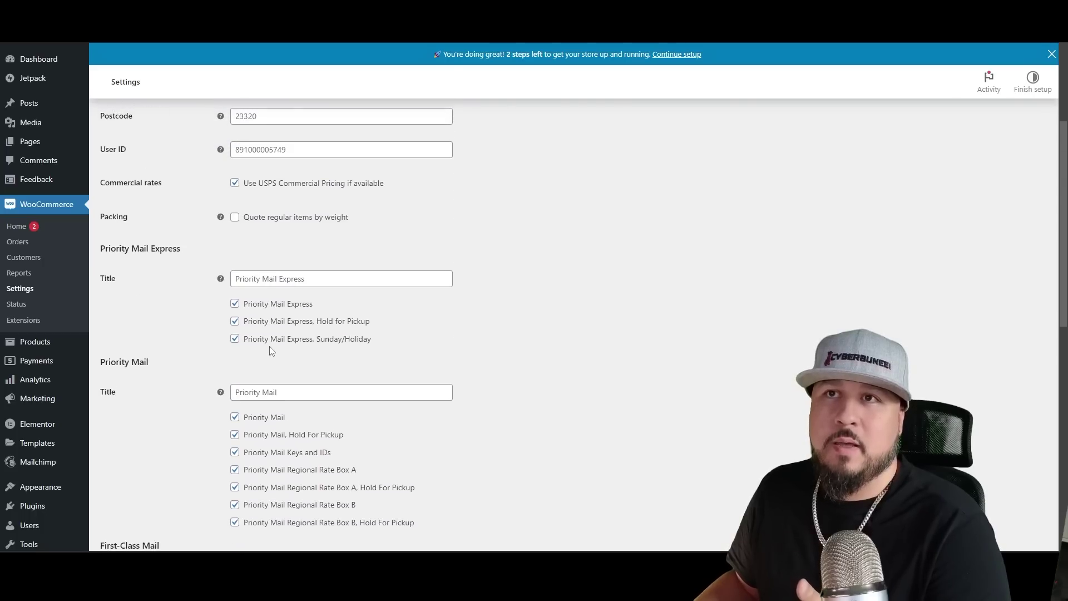
pyautogui.click(235, 321)
# - Uncheck Express Sunday/Holiday and Priority Mail Hold For Pickup, Keys and IDs, Regional Rate A/B options
pyautogui.click(235, 339)
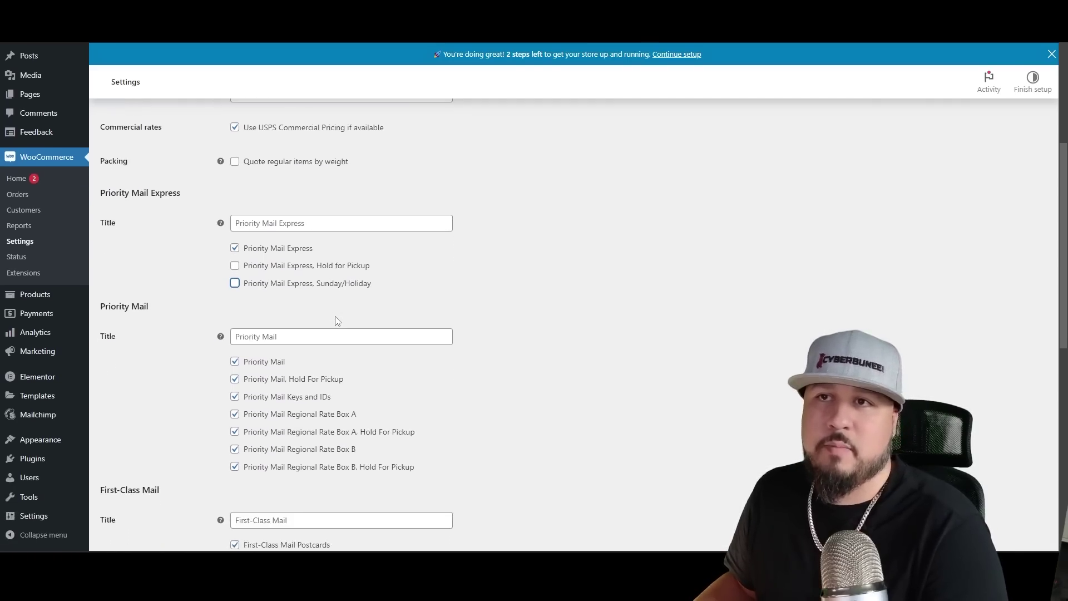
pyautogui.click(234, 379)
pyautogui.click(235, 396)
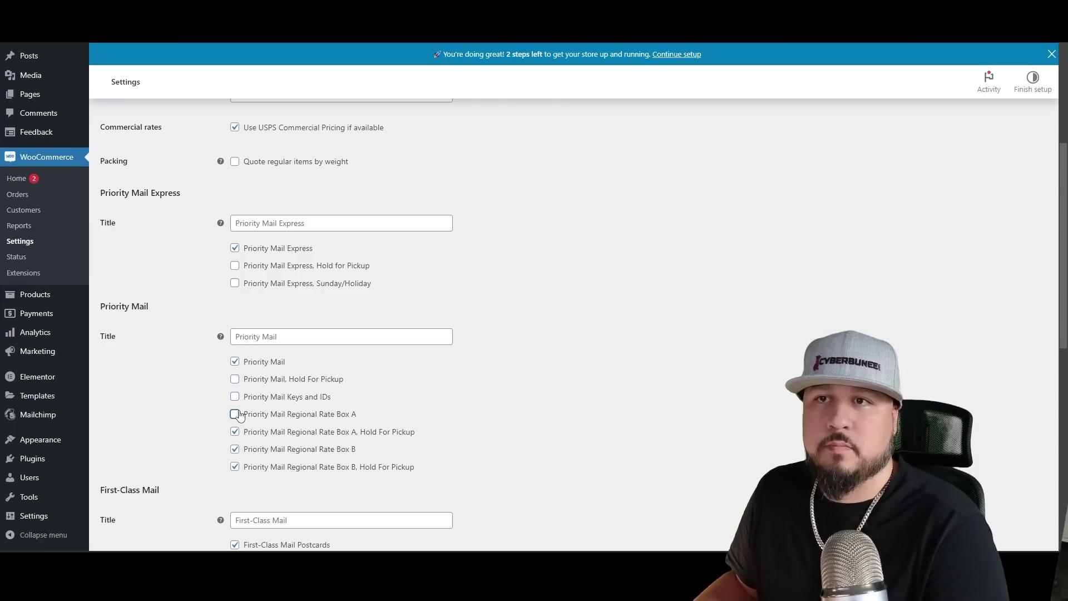
pyautogui.click(235, 414)
pyautogui.click(236, 432)
pyautogui.click(235, 449)
pyautogui.click(235, 467)
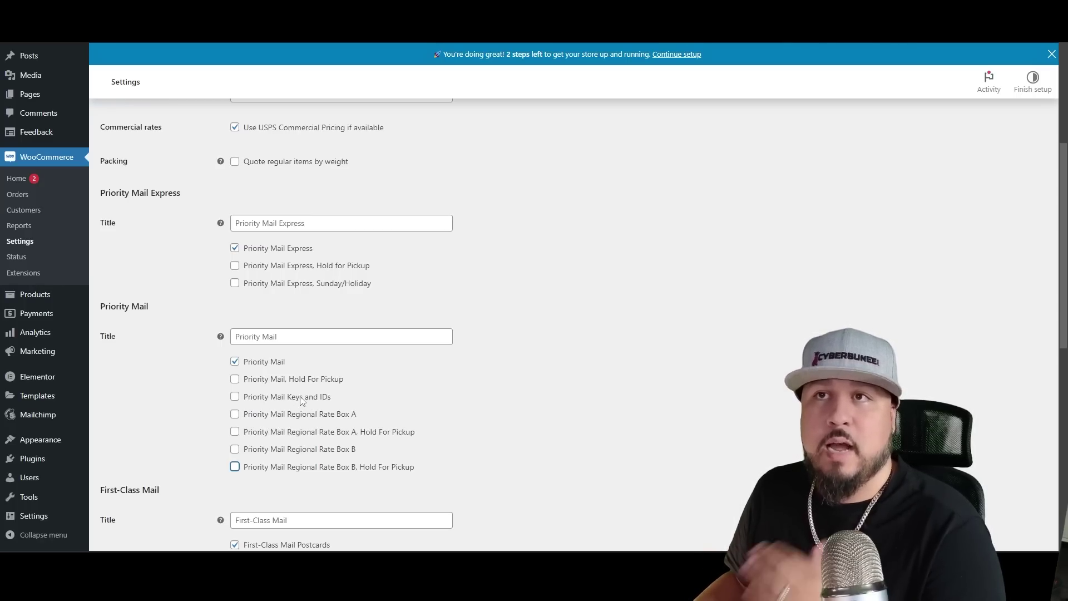
pyautogui.click(460, 401)
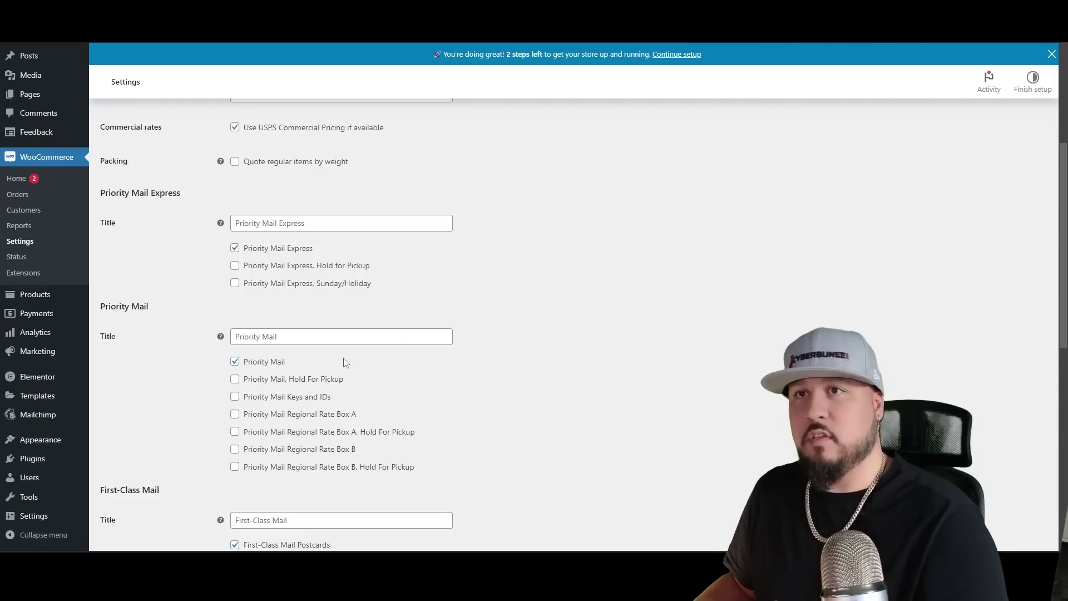
# - Uncheck all six First-Class Mail services, from Postcards through Large Envelope
pyautogui.scroll(-3, 336, 390)
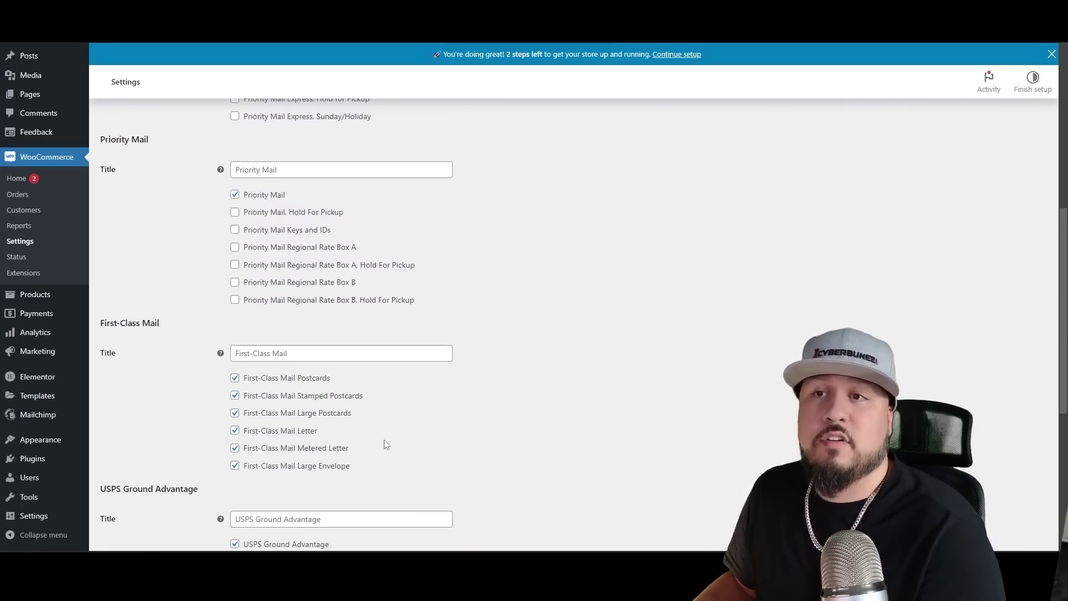
pyautogui.click(235, 378)
pyautogui.click(235, 395)
pyautogui.click(235, 413)
pyautogui.click(235, 431)
pyautogui.click(235, 448)
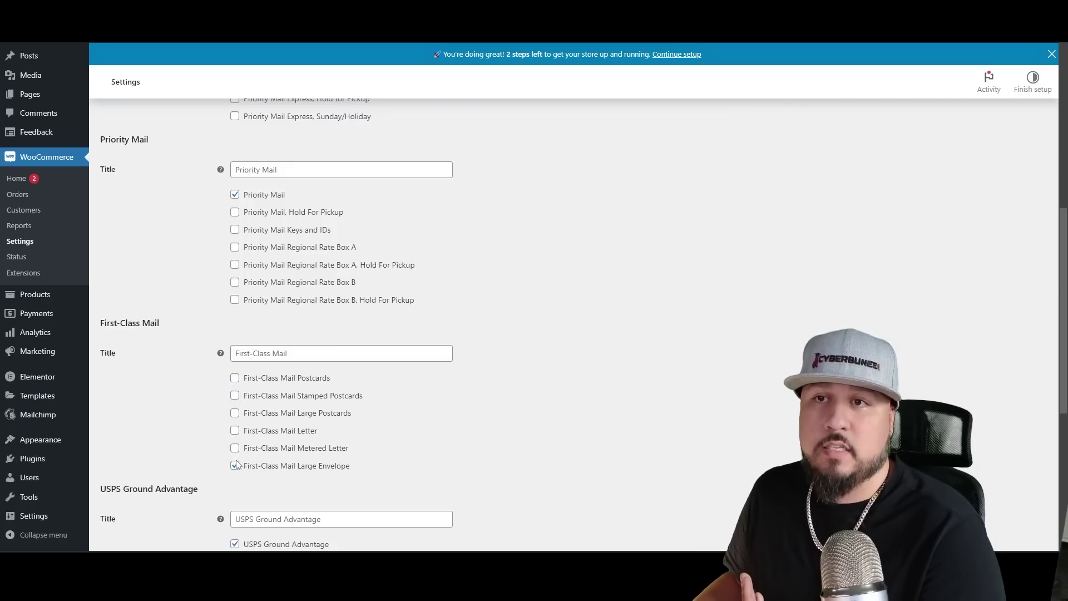
pyautogui.click(234, 466)
# - Uncheck the Library Mail service further down the list
pyautogui.scroll(-3, 477, 393)
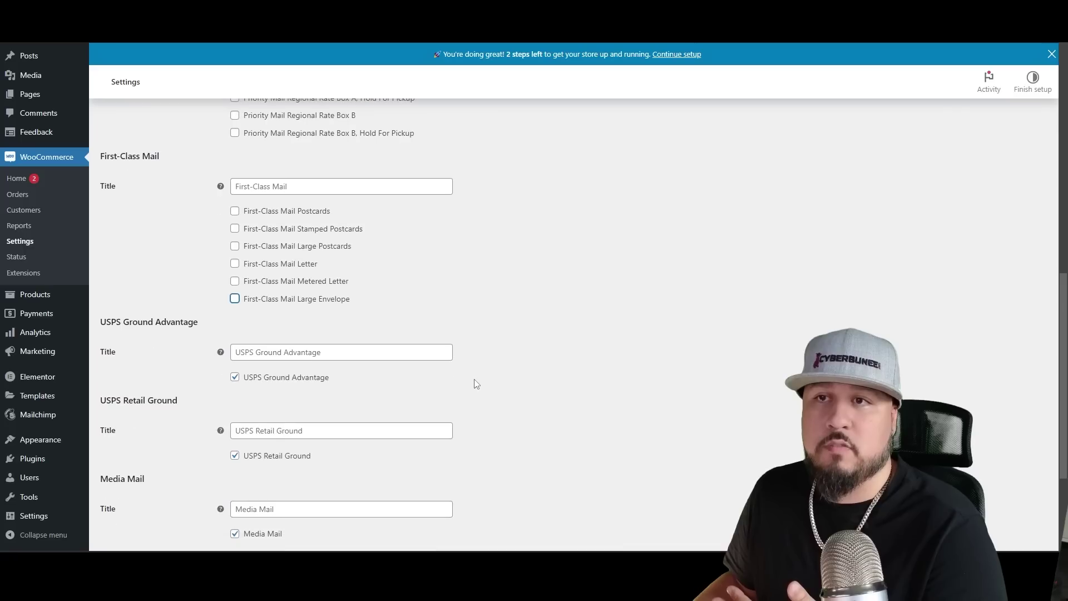
pyautogui.scroll(-2, 284, 384)
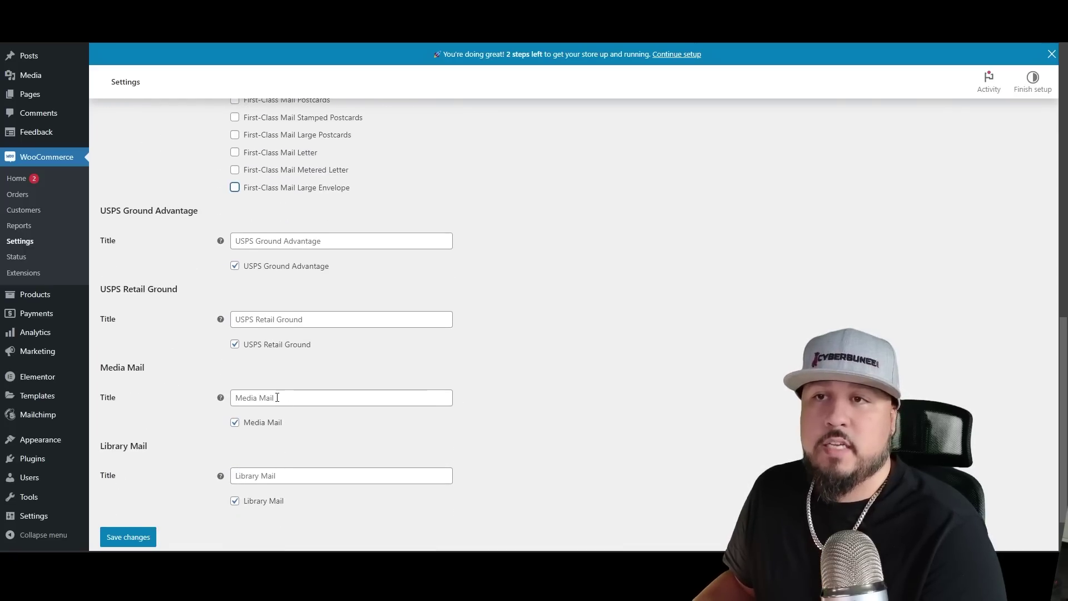
pyautogui.scroll(-1, 316, 404)
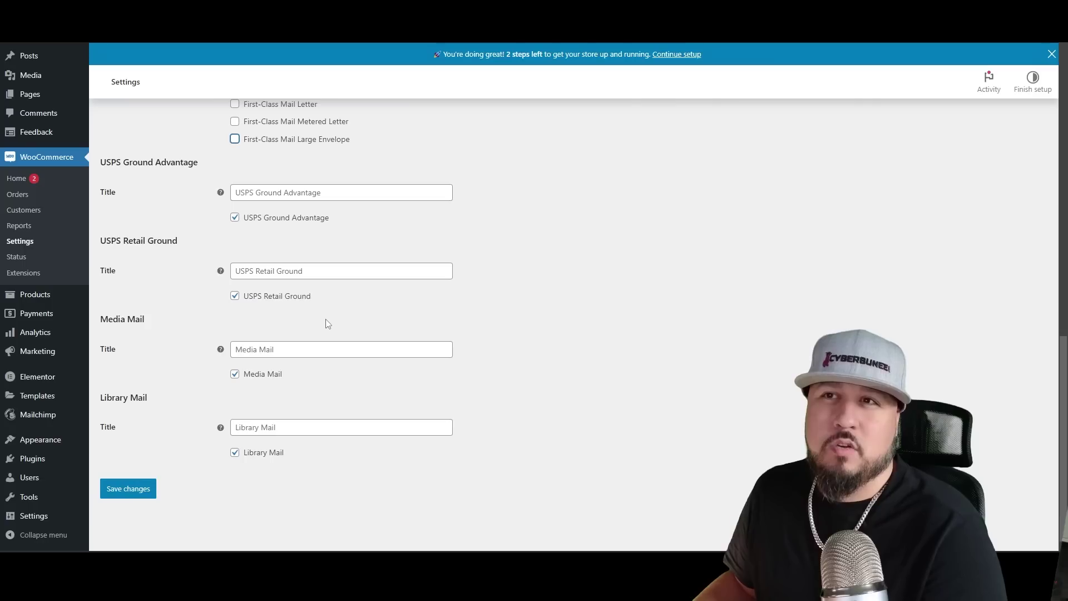
pyautogui.click(235, 452)
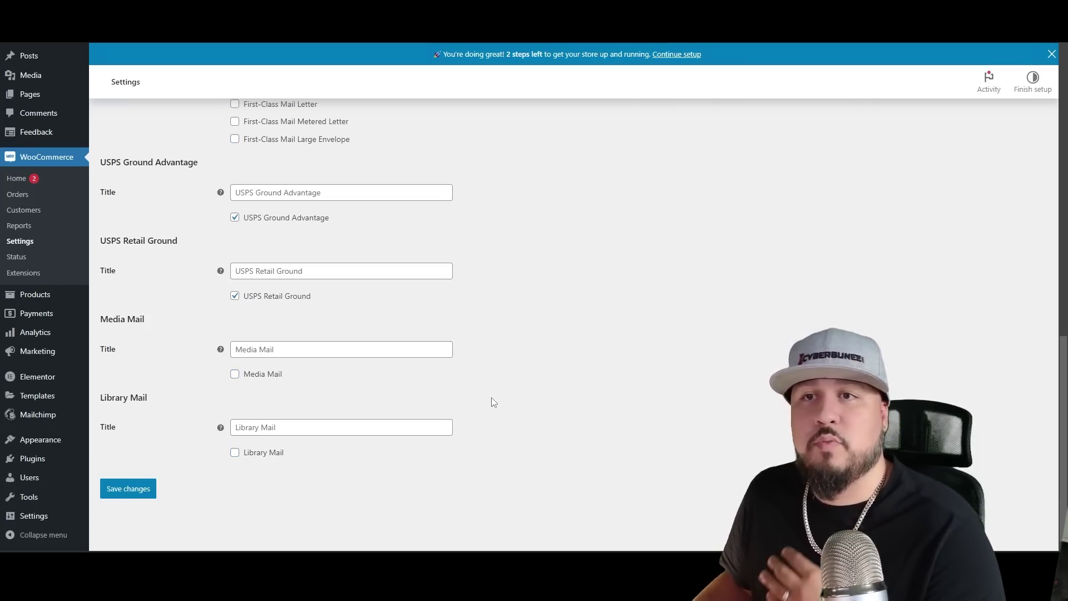
# - Uncheck the USPS Retail Ground service
pyautogui.scroll(4, 492, 401)
pyautogui.scroll(1, 493, 401)
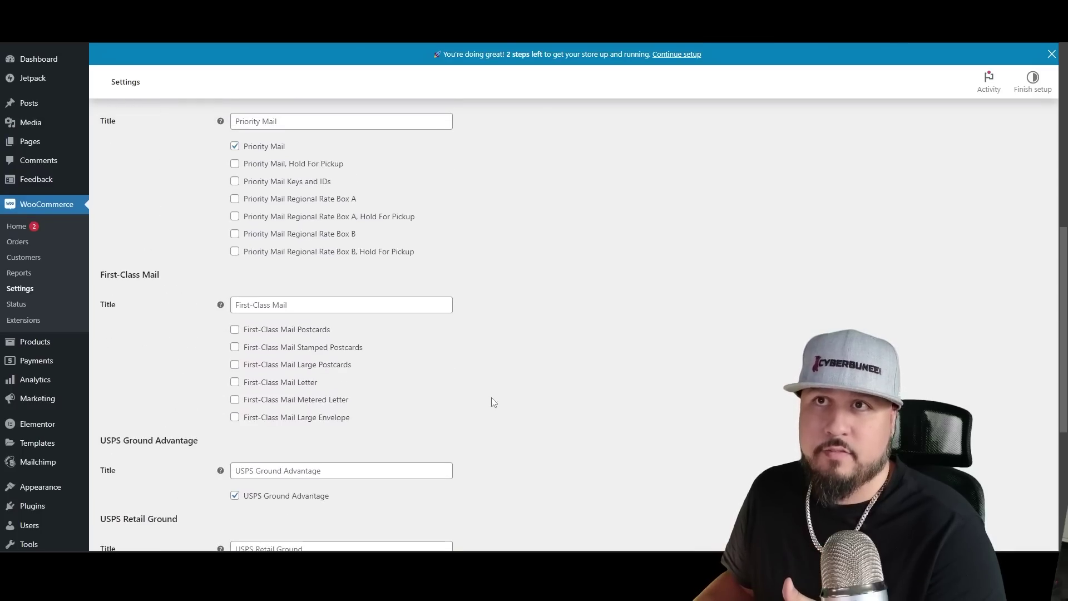
pyautogui.scroll(-2, 490, 401)
pyautogui.scroll(8, 390, 462)
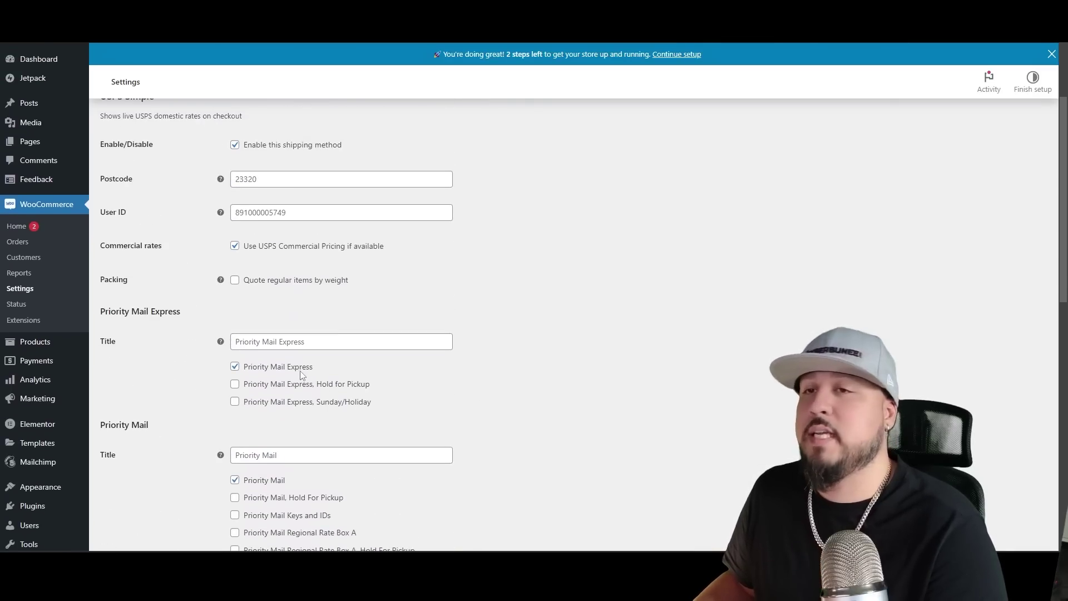
pyautogui.scroll(-6, 301, 374)
pyautogui.scroll(-2, 389, 391)
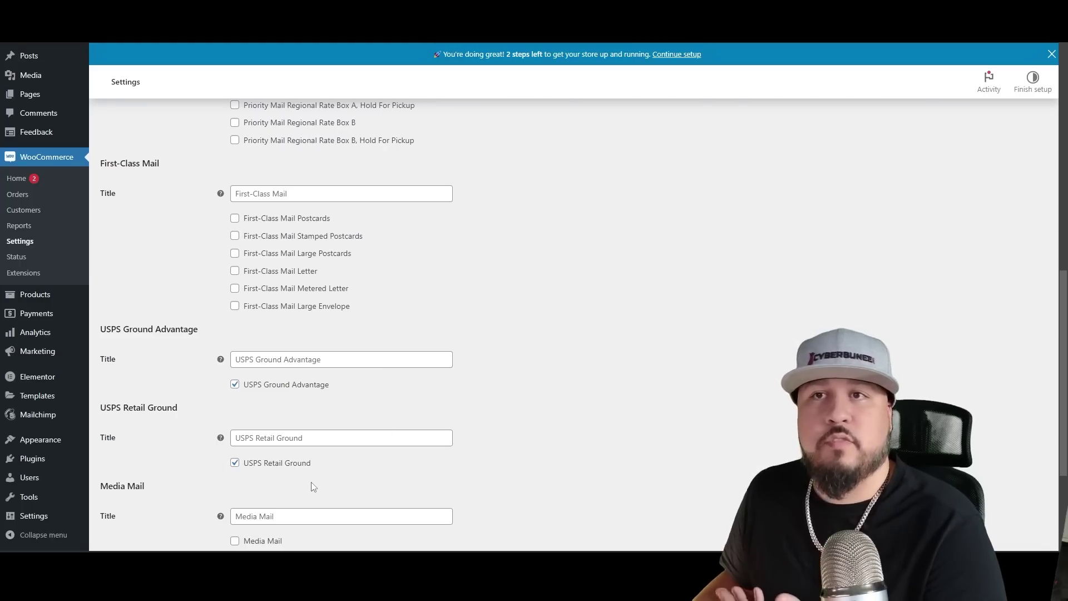
pyautogui.click(235, 463)
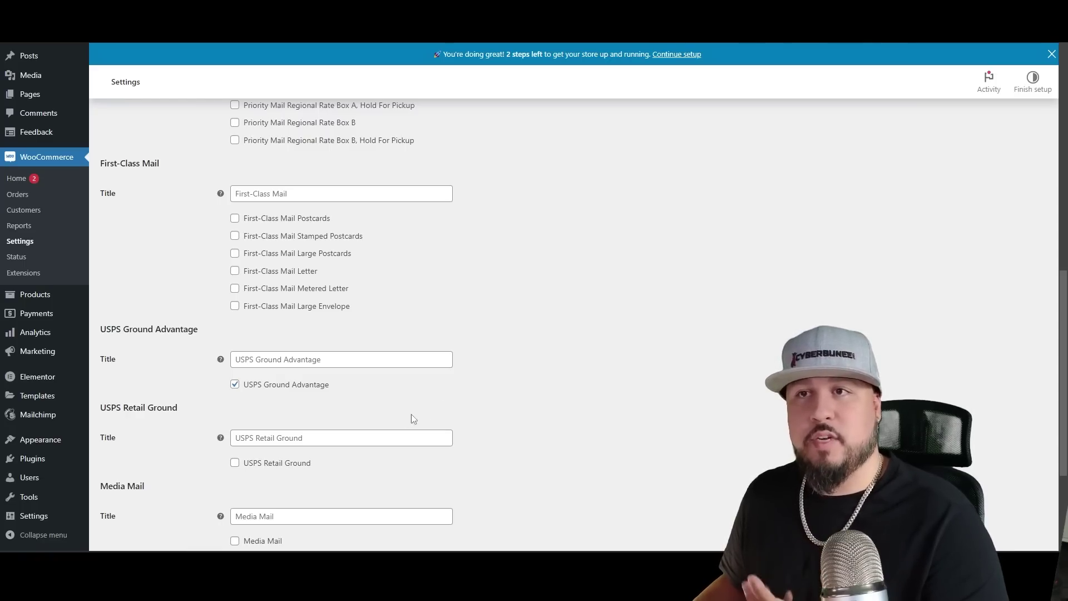
# - Save the USPS Simple shipping settings, then view the Local pickup settings
pyautogui.scroll(5, 411, 429)
pyautogui.scroll(2, 367, 412)
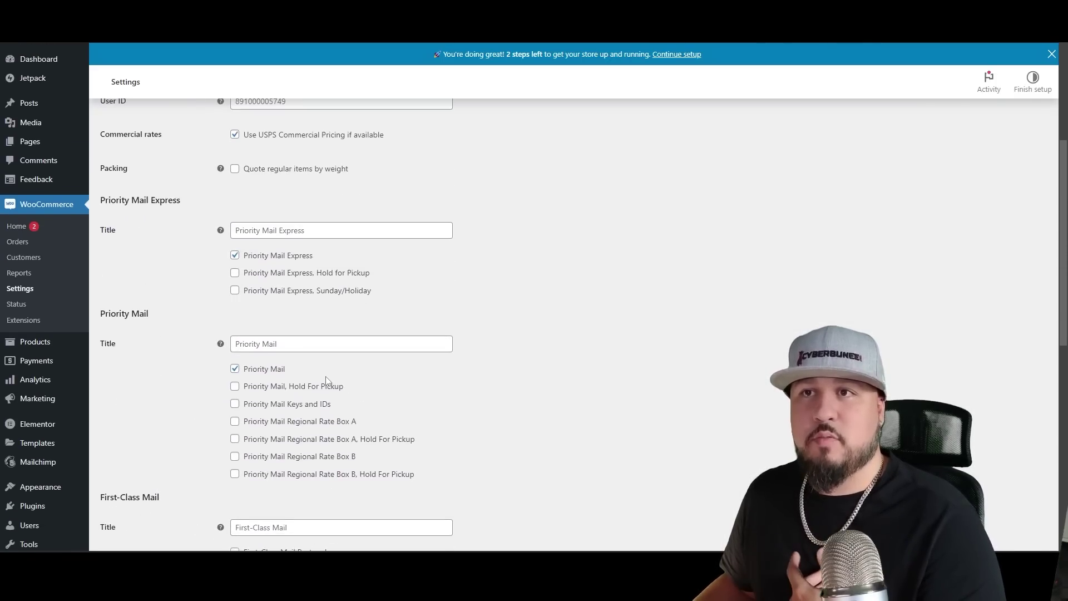
pyautogui.scroll(-4, 351, 303)
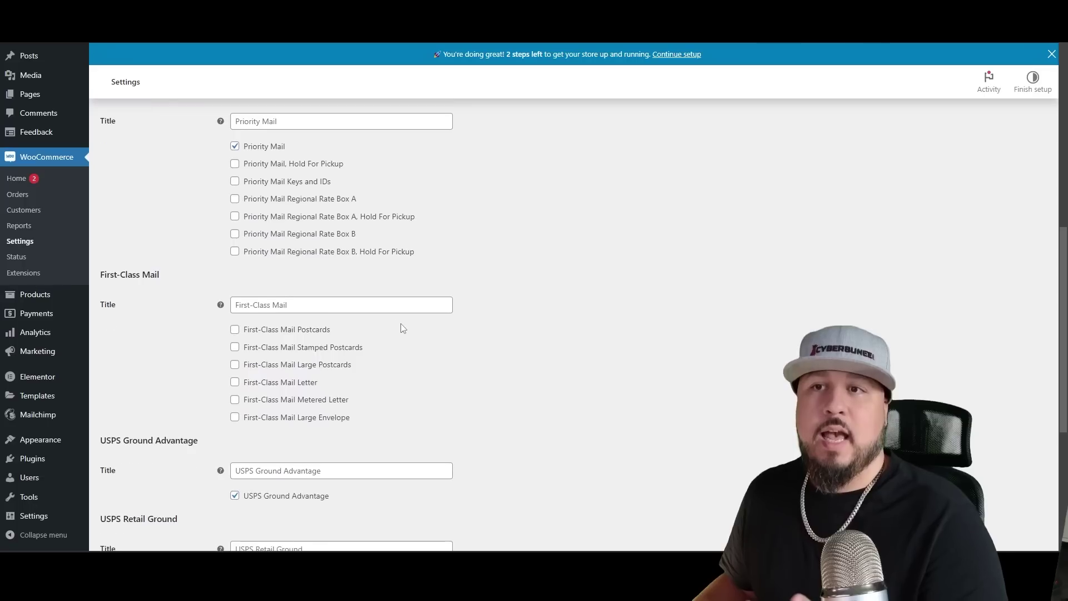
pyautogui.scroll(-2, 402, 327)
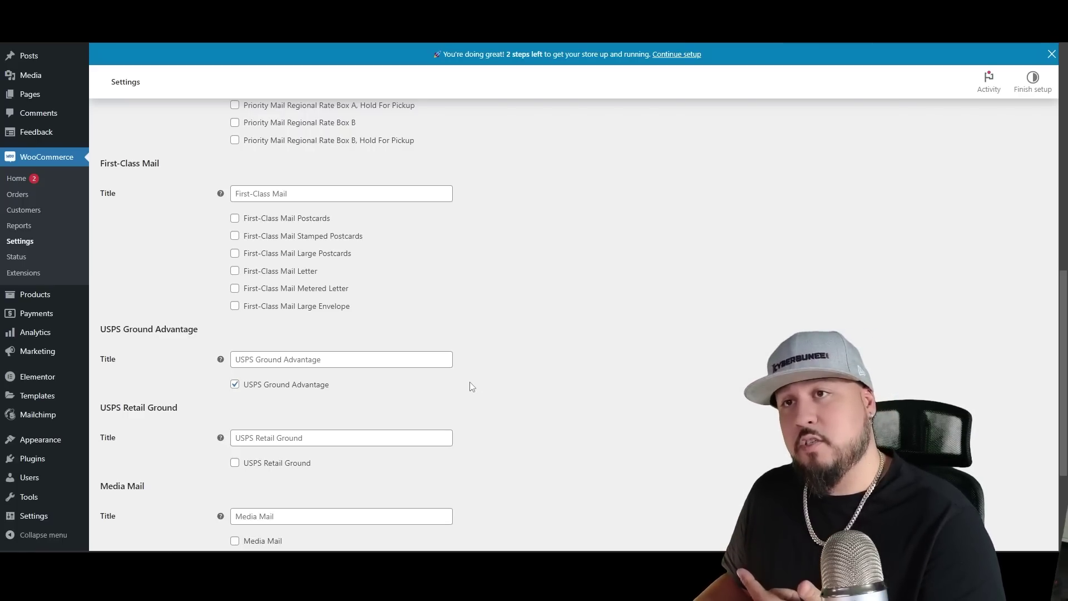
pyautogui.scroll(-3, 471, 384)
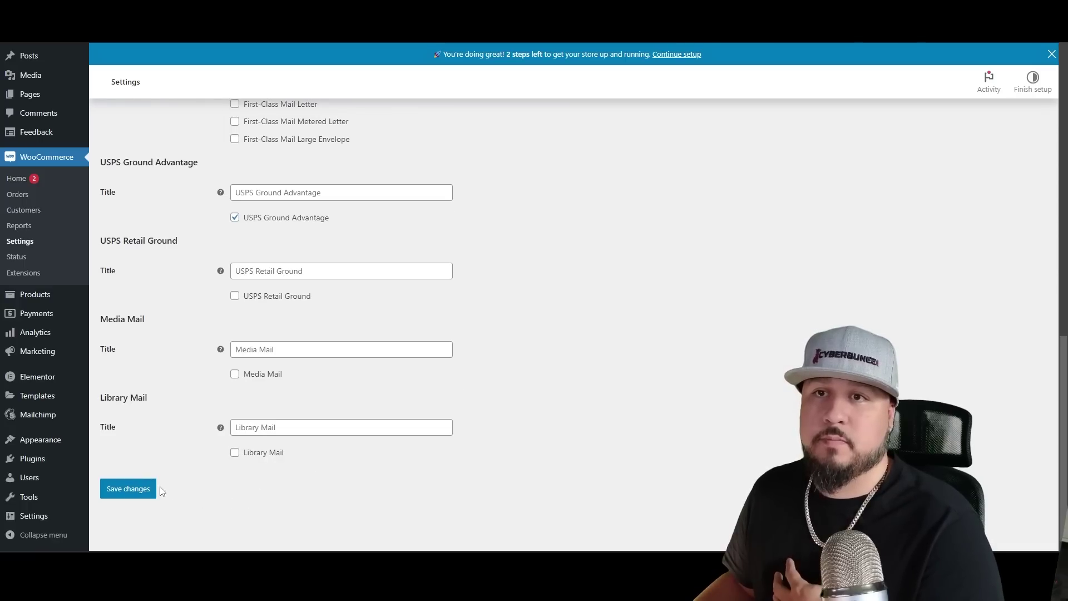
pyautogui.click(128, 489)
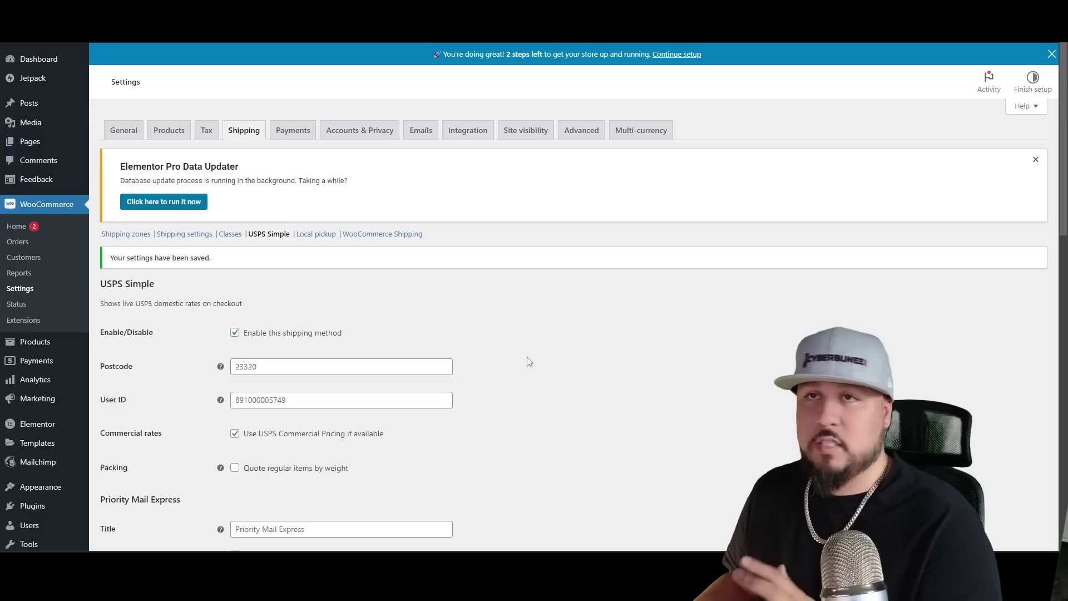
pyautogui.click(320, 234)
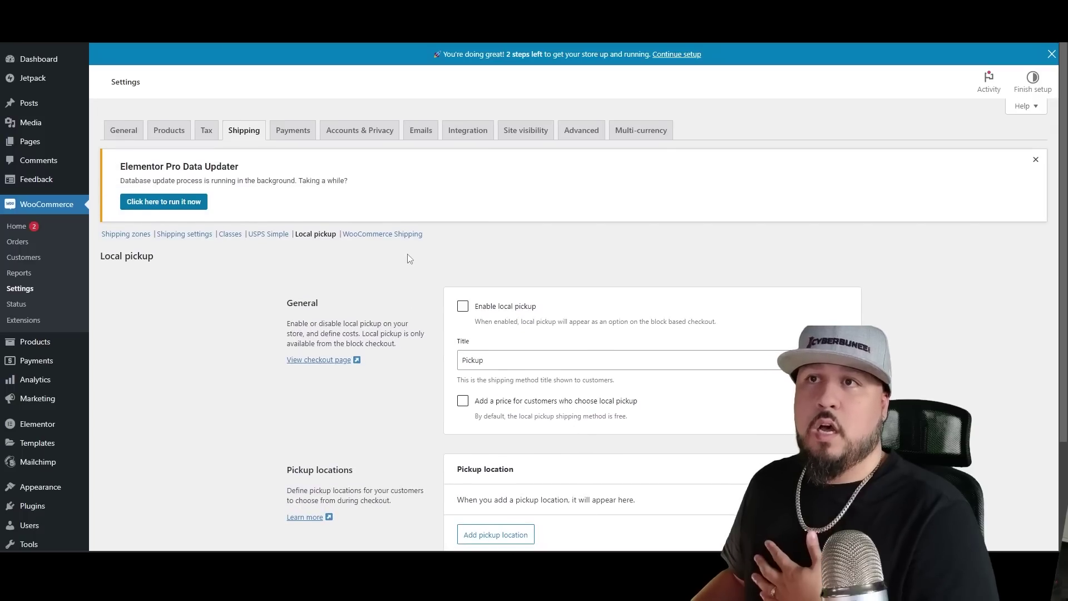
# - Return to the Shipping zones list
pyautogui.click(136, 236)
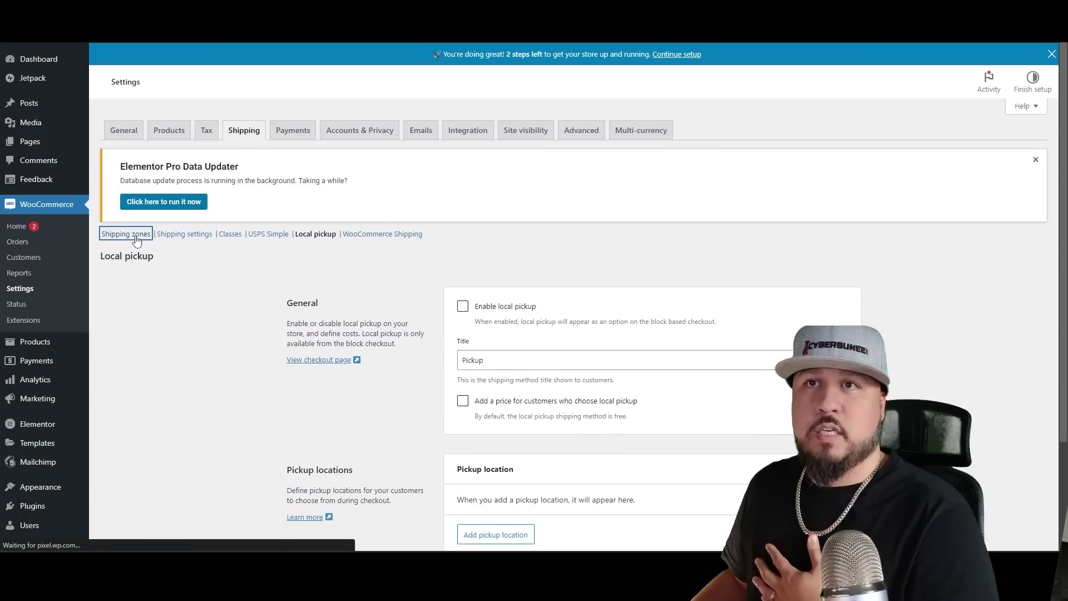